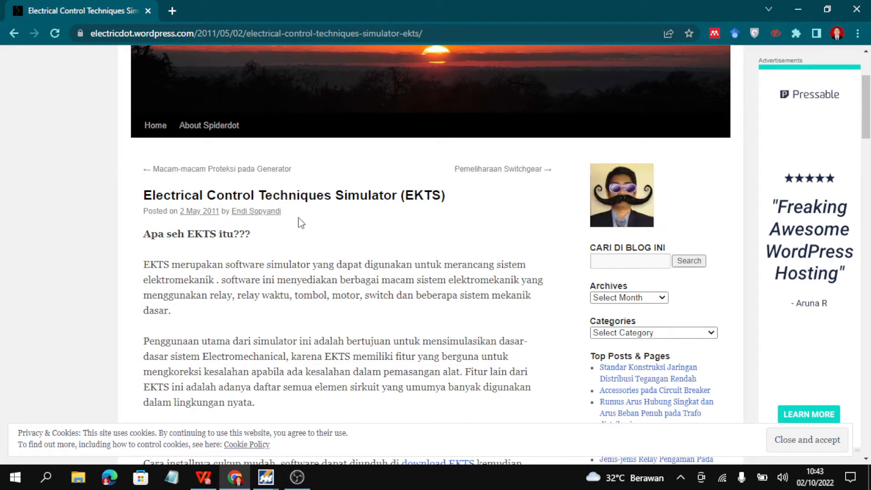
Look through the EKTS blog article down to the sample circuit image and switch to the new, empty EKTS drawing
scroll(340, 219, "down", 1)
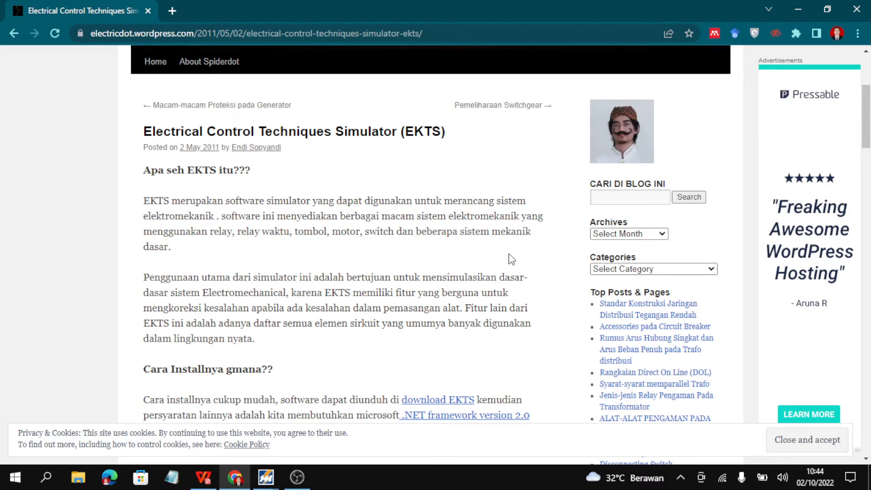
scroll(350, 255, "down", 5)
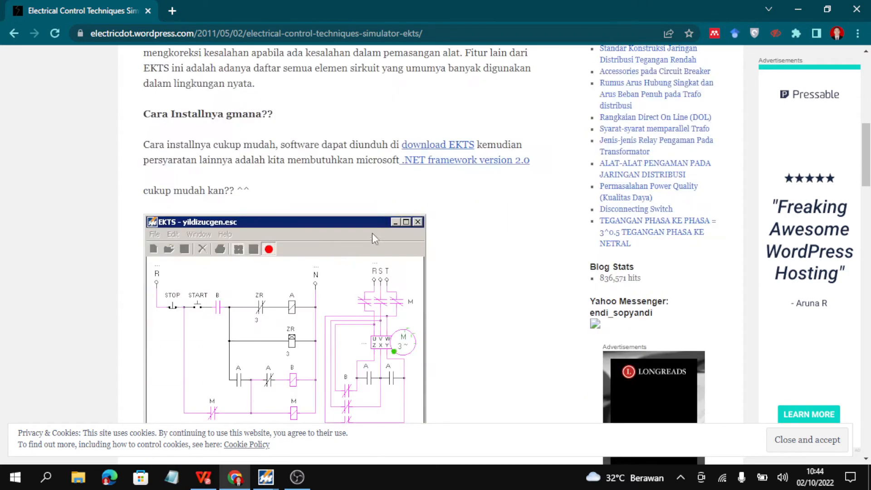
scroll(445, 235, "down", 1)
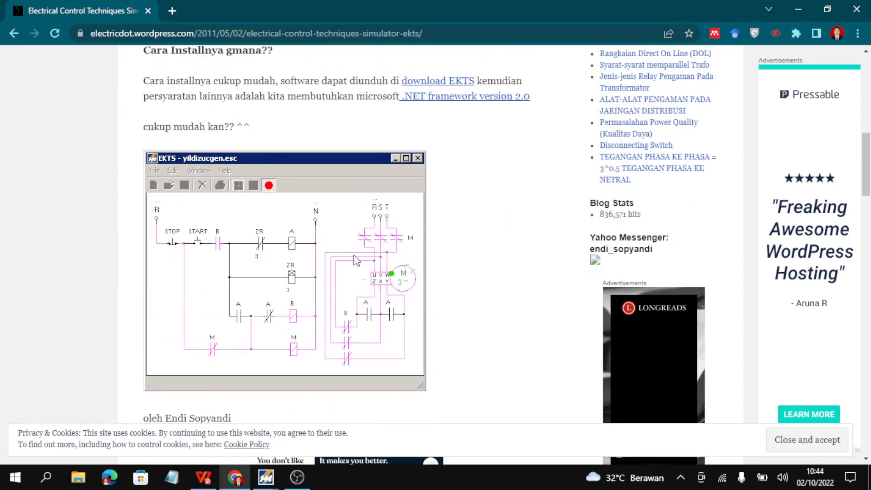
mouse_move(272, 482)
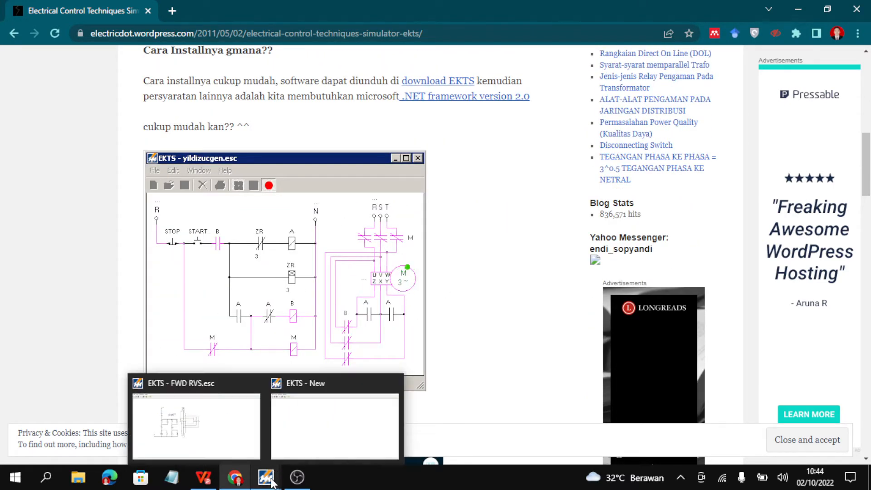
left_click(314, 436)
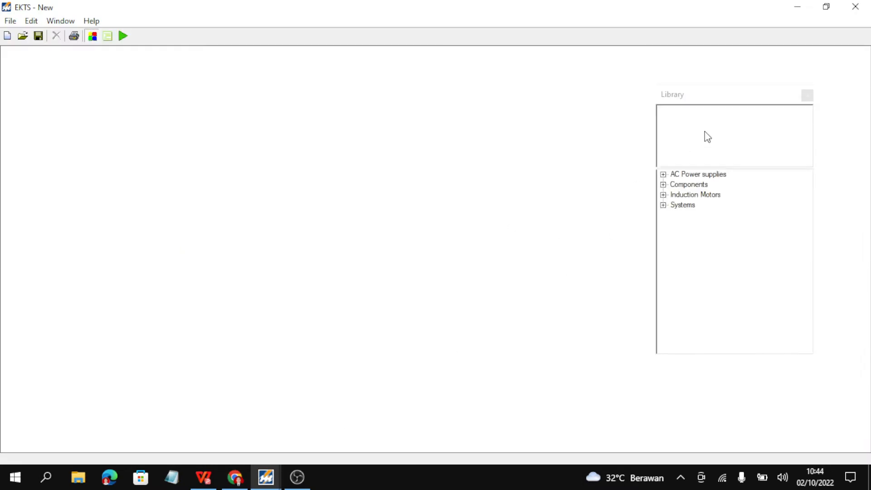
Expand the AC Power supplies, Components and Induction Motors groups in the Library of the empty drawing
left_click(738, 103)
left_click(447, 150)
left_click(711, 101)
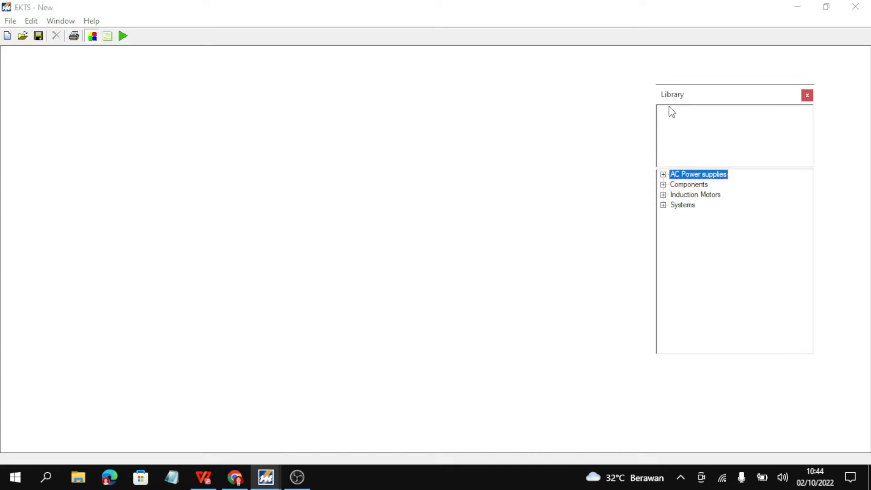
left_click(663, 175)
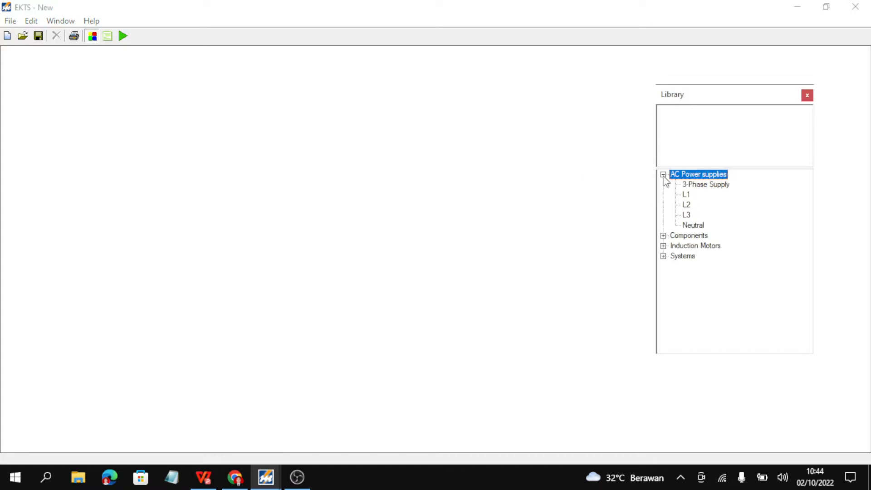
left_click(663, 235)
scroll(701, 225, "down", 1)
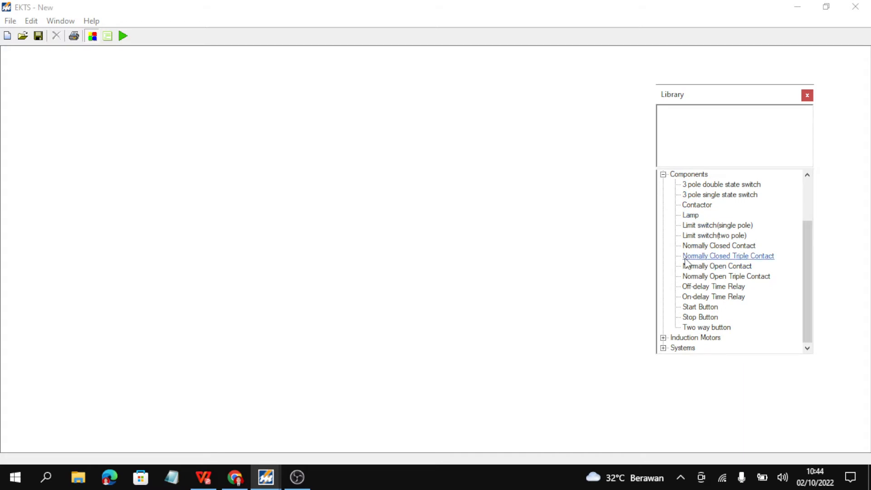
left_click(663, 338)
scroll(733, 266, "down", 1)
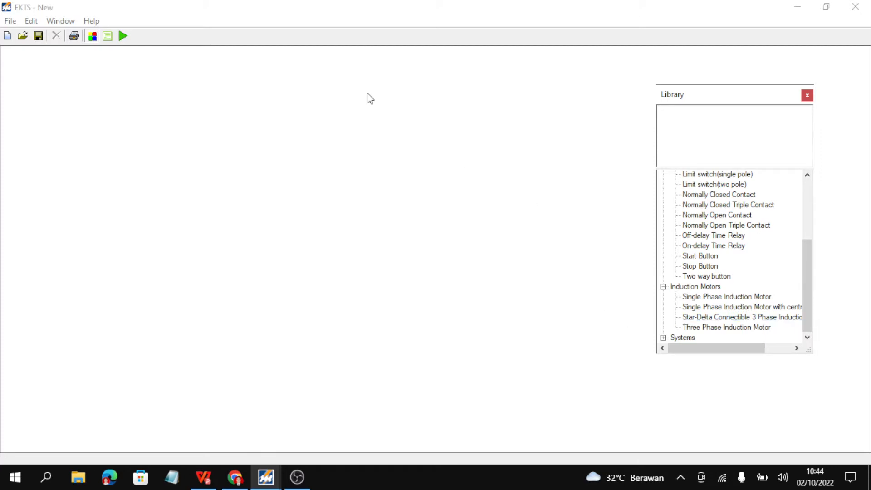
left_click(7, 36)
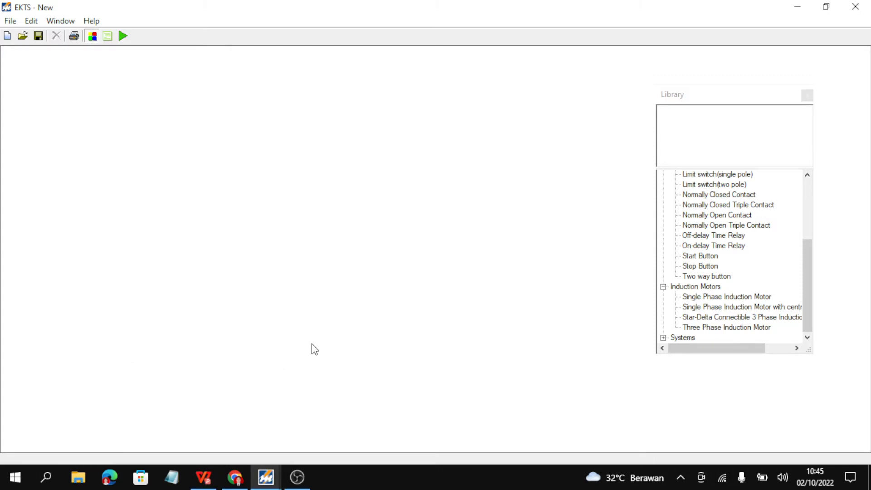
Examine the Direct On Line control and power circuit diagrams in MODUL 2.pdf in WPS Office, and return to the new EKTS drawing
mouse_move(203, 477)
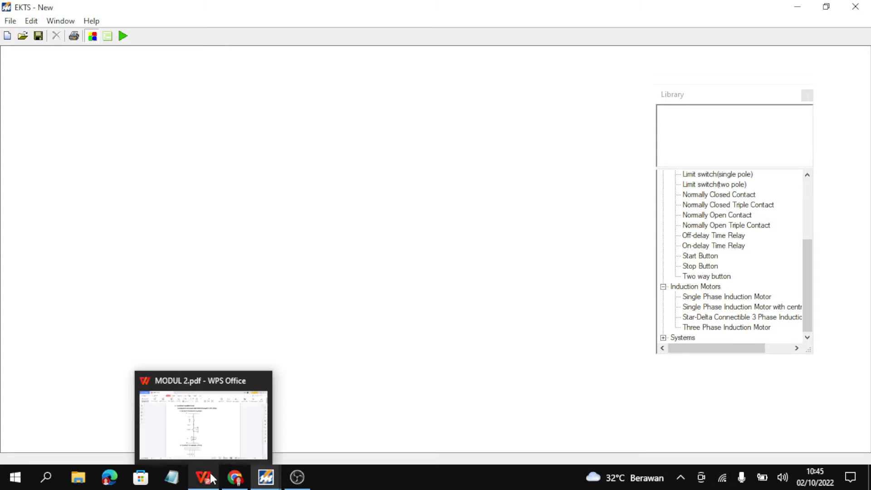
left_click(226, 436)
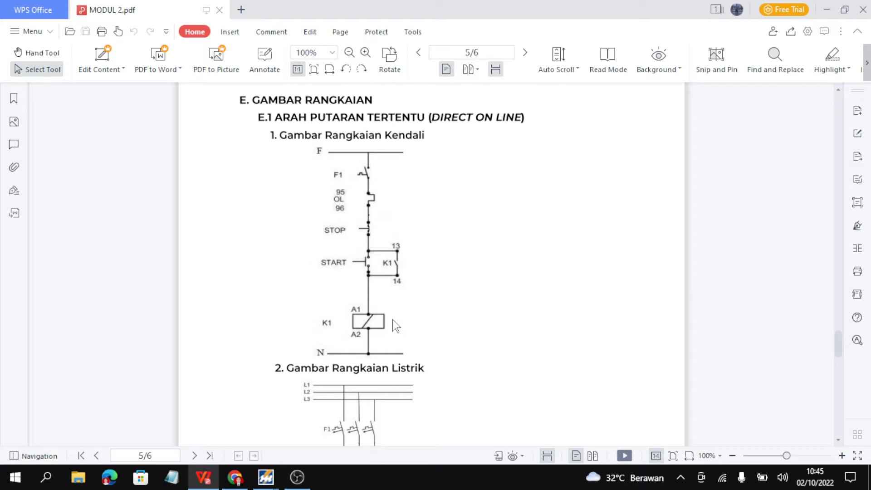
scroll(425, 285, "down", 3)
scroll(423, 284, "down", 2)
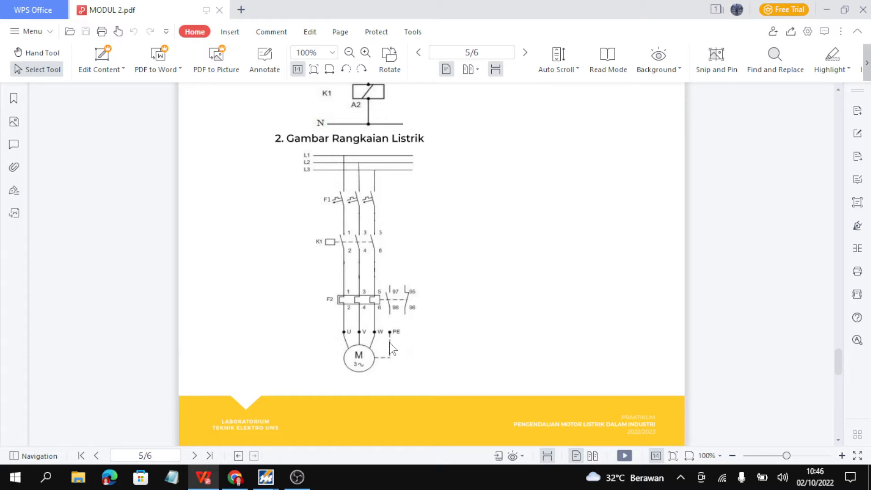
scroll(425, 241, "up", 5)
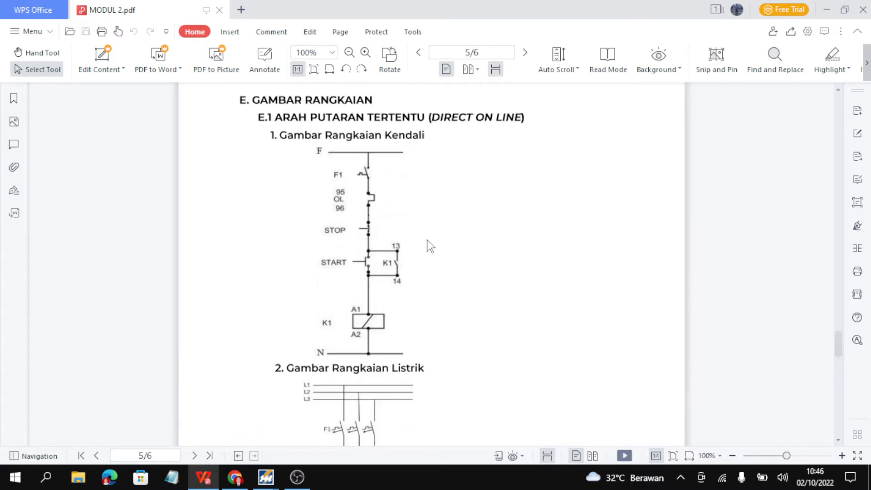
mouse_move(266, 476)
left_click(319, 439)
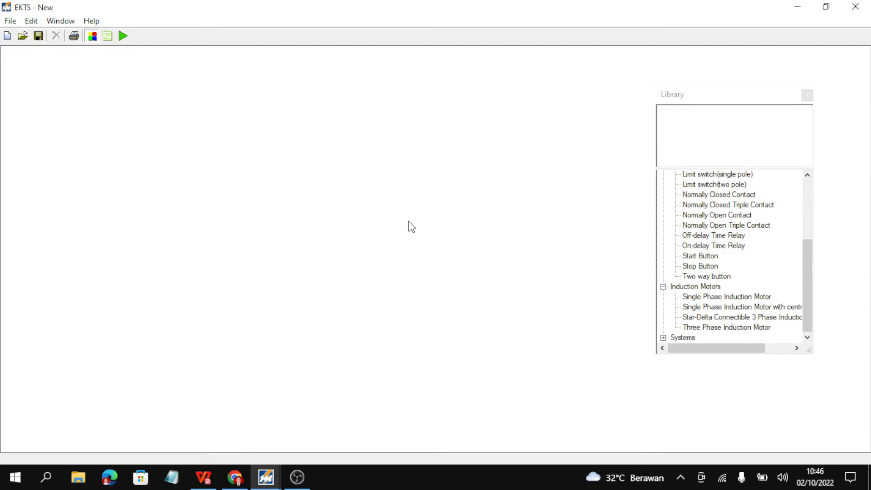
Check the control circuit diagram in MODUL 2.pdf once more and place the R phase supply in the upper part of the EKTS drawing
scroll(685, 254, "up", 2)
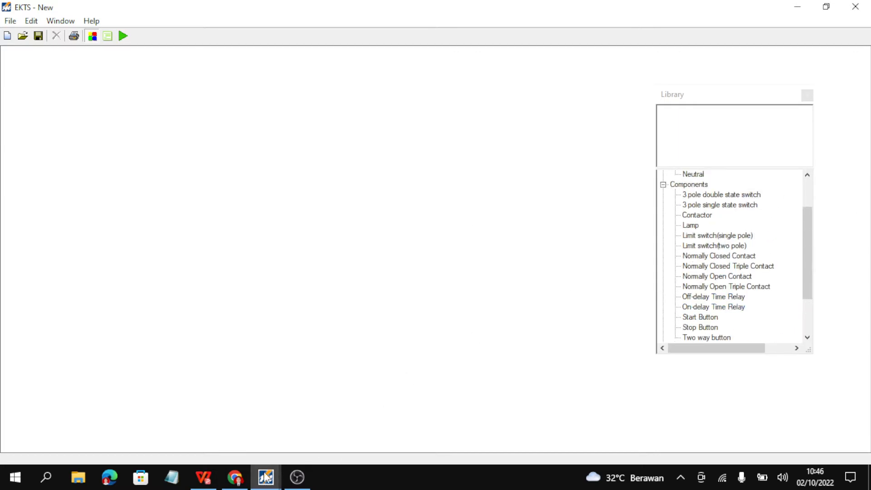
left_click(204, 476)
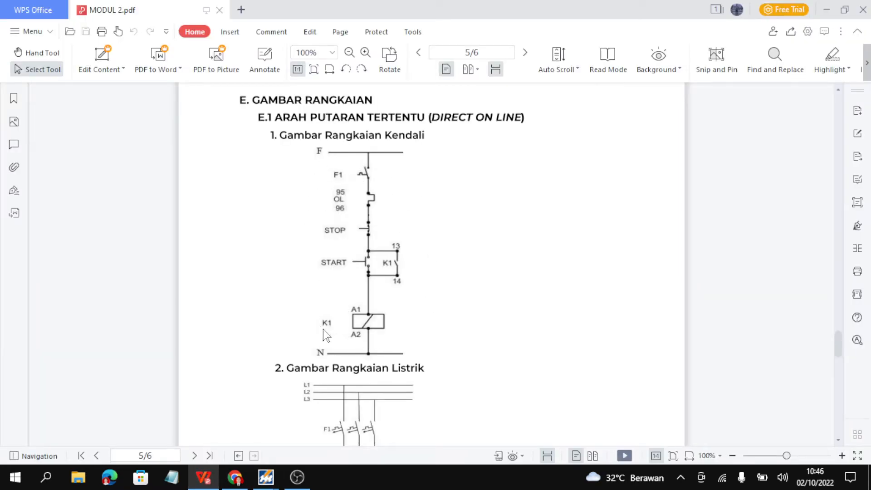
mouse_move(267, 476)
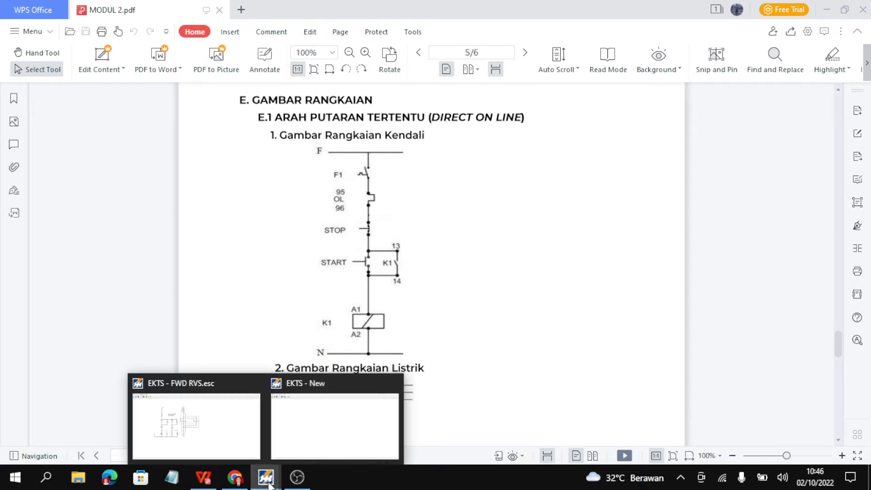
left_click(339, 438)
scroll(708, 238, "up", 2)
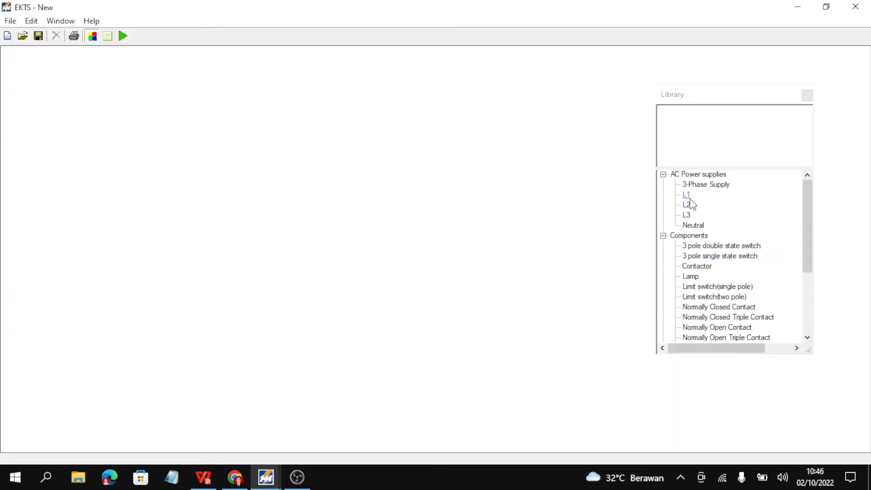
left_click(687, 214)
left_click(192, 130)
Following the control diagram in MODUL 2.pdf, add a Stop Button in EKTS, rotate it to vertical and position it directly below the R supply
left_click(203, 477)
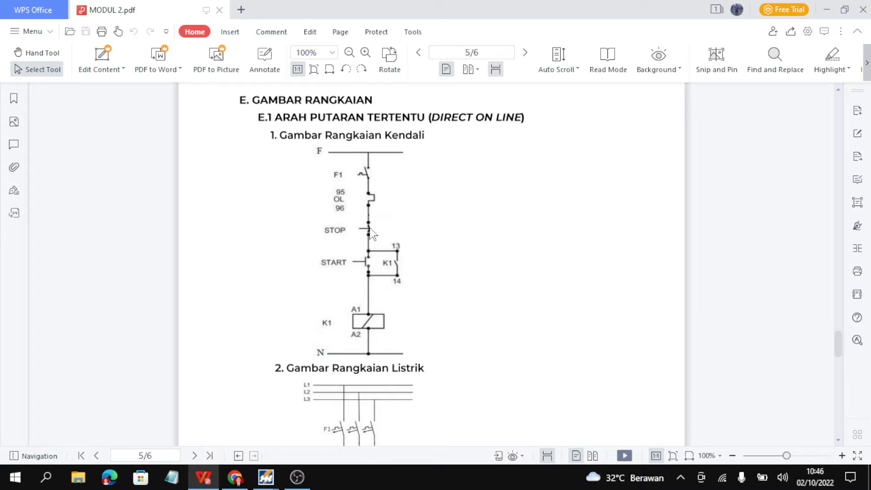
mouse_move(266, 477)
left_click(356, 422)
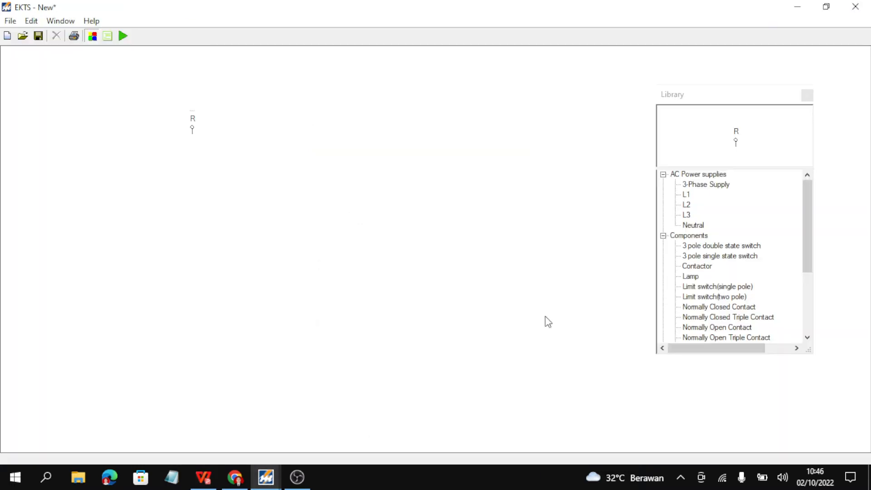
scroll(721, 220, "down", 2)
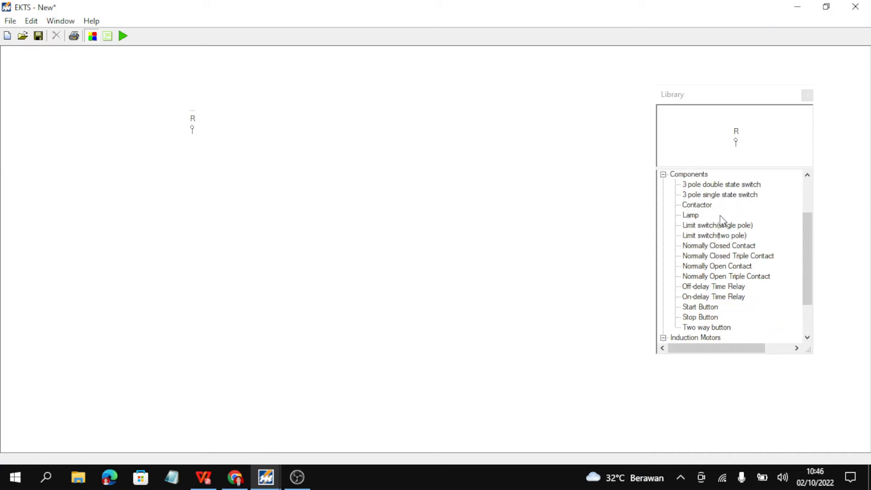
left_click(700, 317)
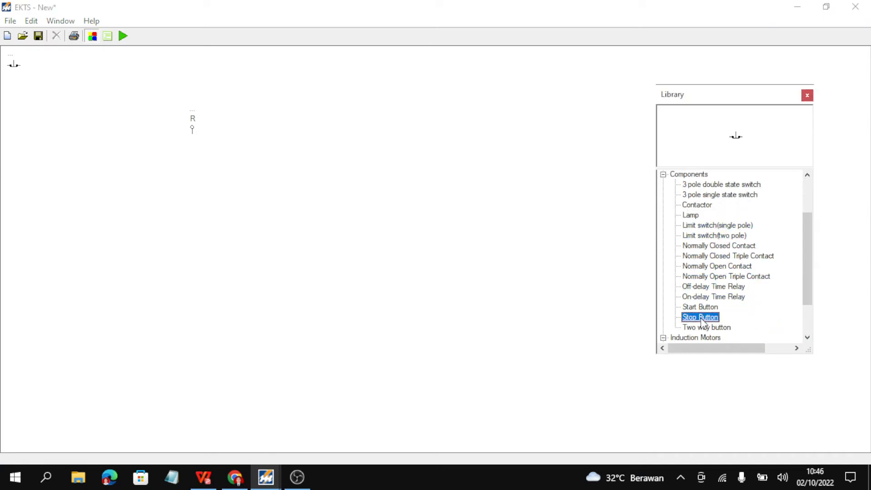
left_click_drag(16, 75, 176, 192)
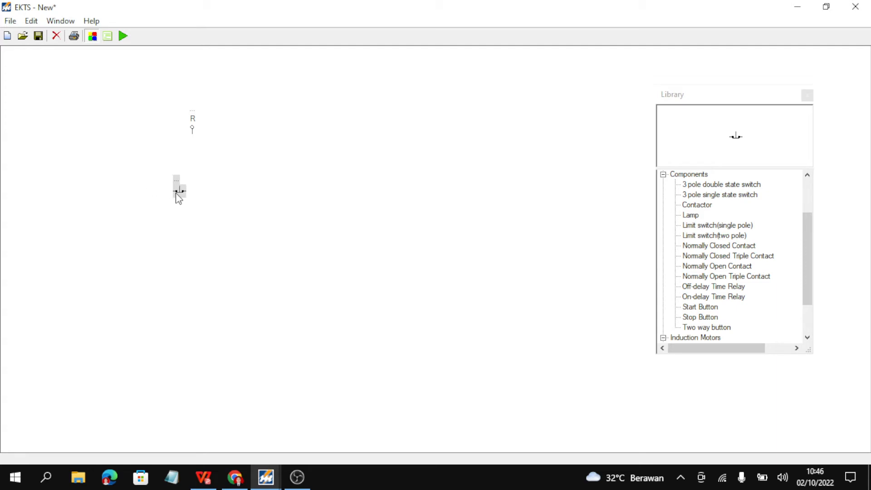
right_click(176, 193)
mouse_move(231, 201)
left_click(291, 229)
left_click_drag(181, 193, 191, 160)
Add a Start Button, position it directly below the Stop Button and rotate it to vertical
left_click(694, 307)
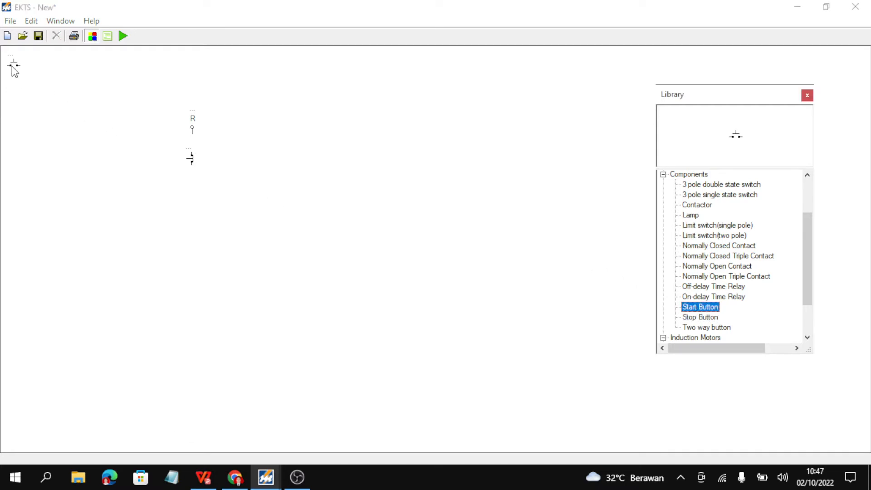
left_click_drag(13, 65, 188, 193)
right_click(198, 194)
mouse_move(236, 202)
left_click(274, 229)
left_click(256, 183)
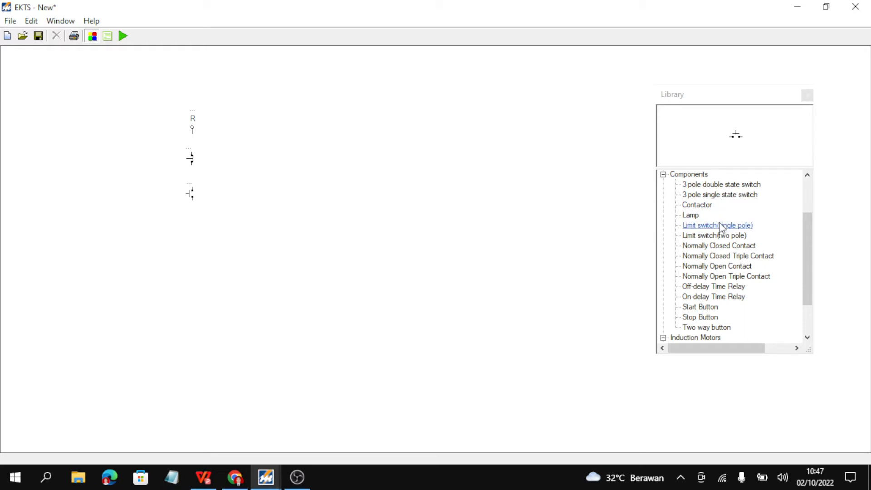
Add a Normally Open Contact, position it just to the right of the Start Button and rotate it to vertical
left_click(724, 267)
left_click_drag(14, 67, 229, 203)
right_click(257, 210)
mouse_move(292, 220)
left_click(368, 248)
left_click(329, 208)
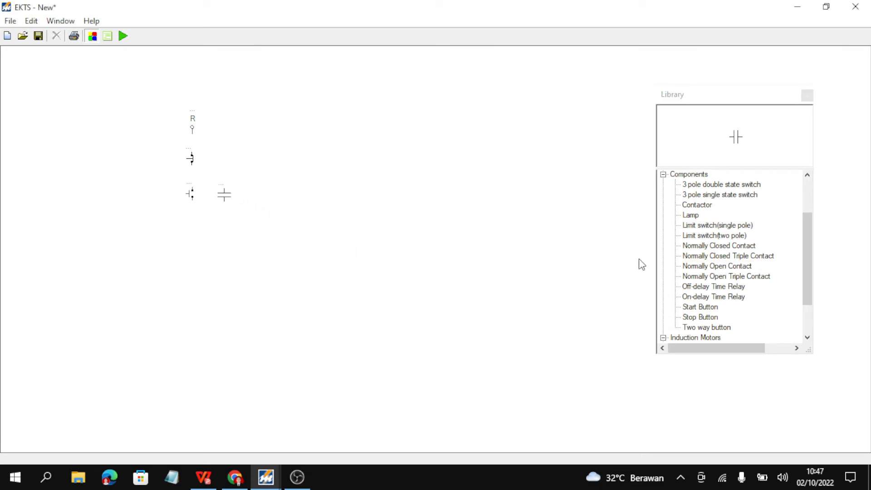
Add a Contactor coil, position it directly below the Start Button and rotate it to vertical
double_click(697, 205)
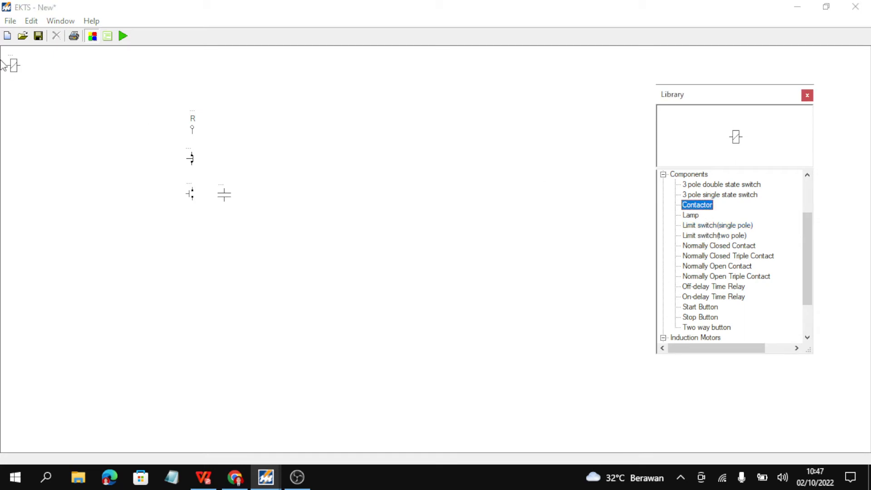
left_click_drag(14, 68, 191, 233)
right_click(179, 245)
mouse_move(216, 254)
left_click(282, 277)
left_click(227, 225)
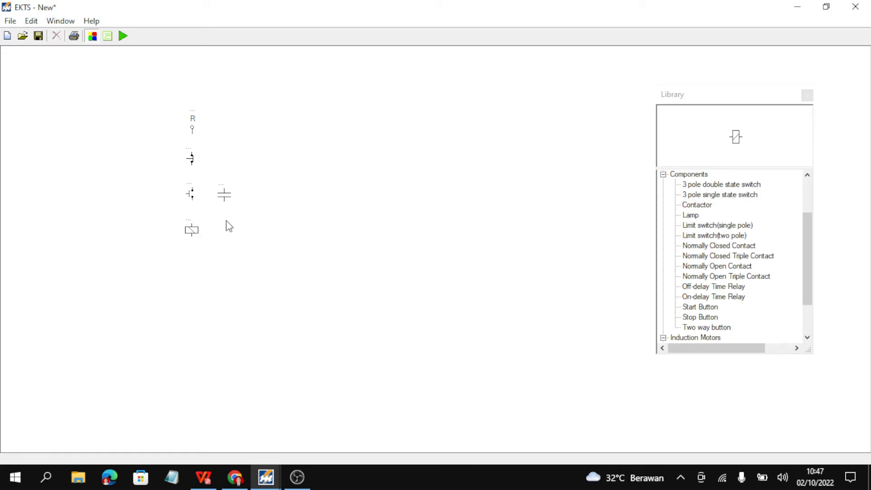
Add a Neutral supply and position it just to the left of the contactor coil
scroll(689, 222, "up", 2)
double_click(694, 225)
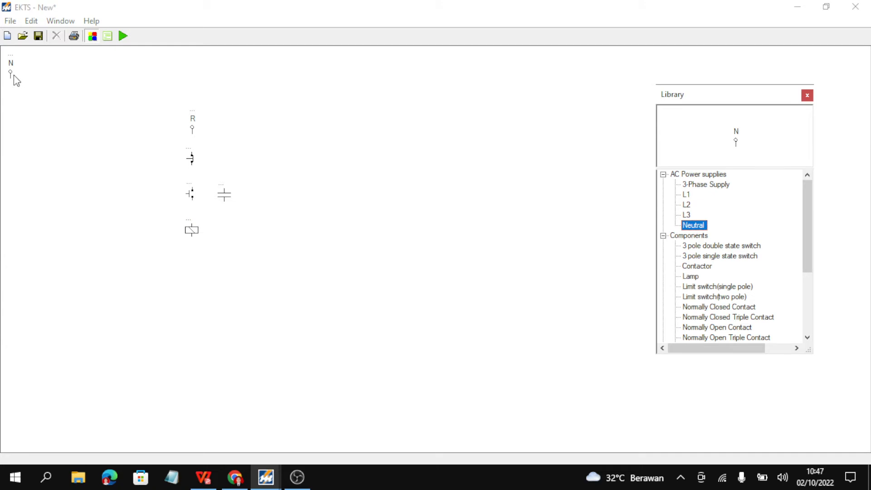
left_click_drag(14, 76, 166, 245)
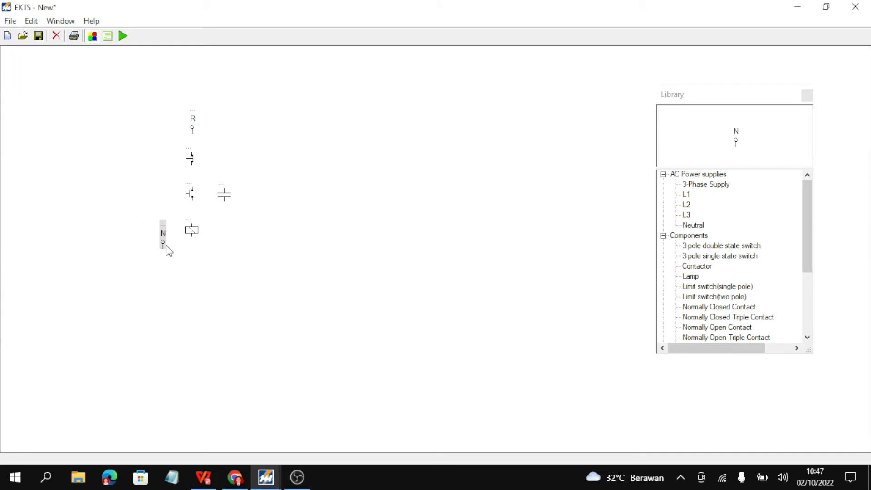
left_click(213, 267)
Wire the R supply, Stop Button, Start Button, contactor coil and Neutral in series, with the normally open contact in parallel with the Start Button
mouse_move(193, 137)
left_mouse_down()
mouse_move(189, 257)
mouse_move(163, 242)
left_mouse_up()
left_click_drag(225, 201, 192, 212)
left_click(207, 212)
left_click_drag(225, 188, 207, 176)
left_click(209, 191)
left_click(311, 183)
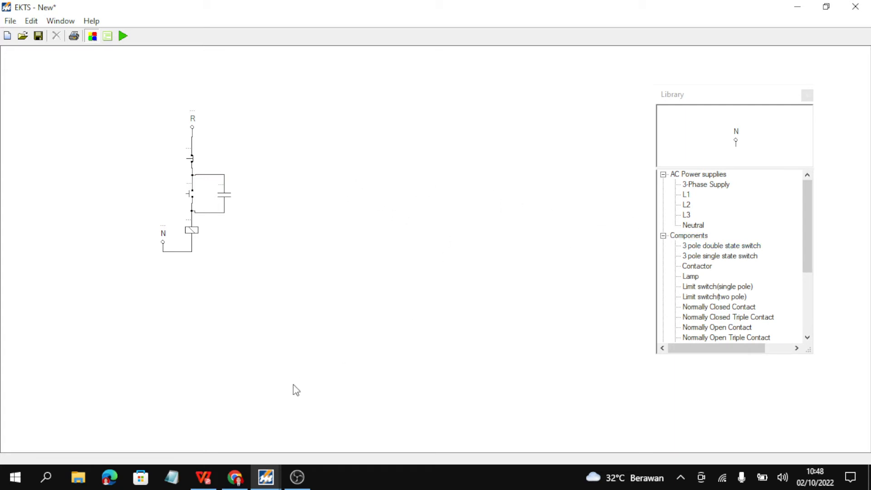
Examine the electrical power circuit diagram under the control circuit in MODUL 2.pdf and return to the EKTS drawing
left_click(203, 476)
scroll(377, 282, "down", 3)
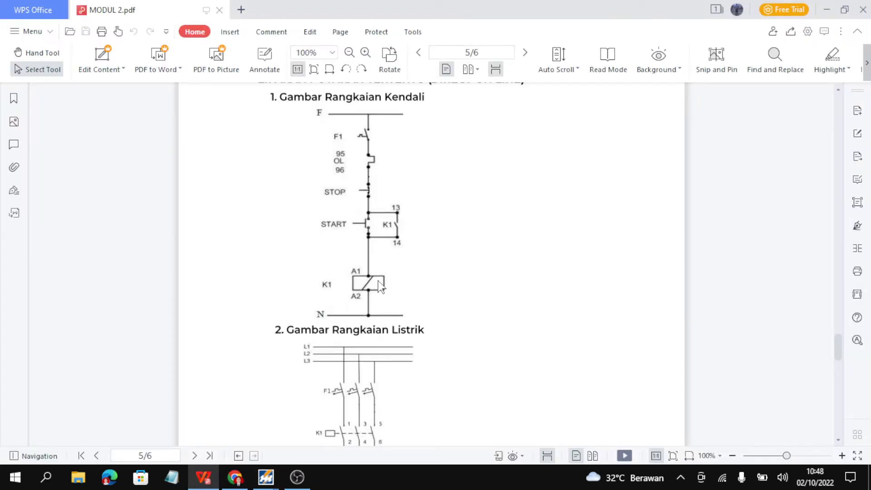
scroll(379, 278, "down", 1)
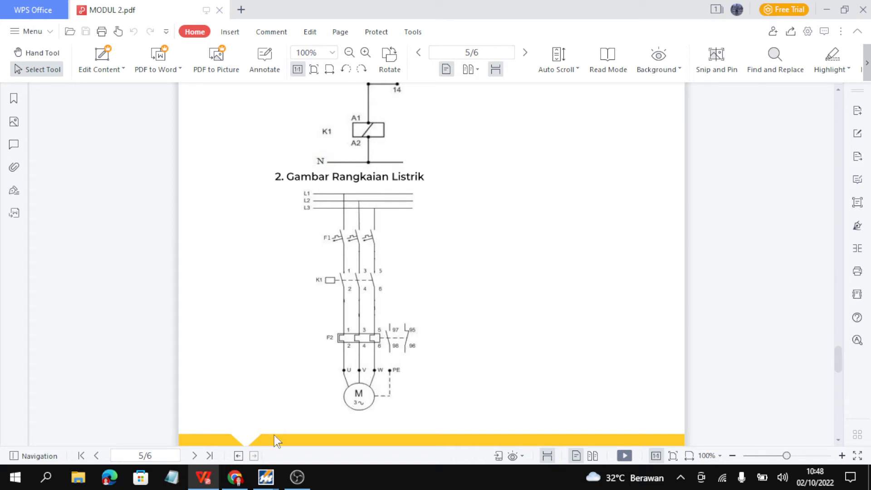
mouse_move(266, 477)
left_click(325, 436)
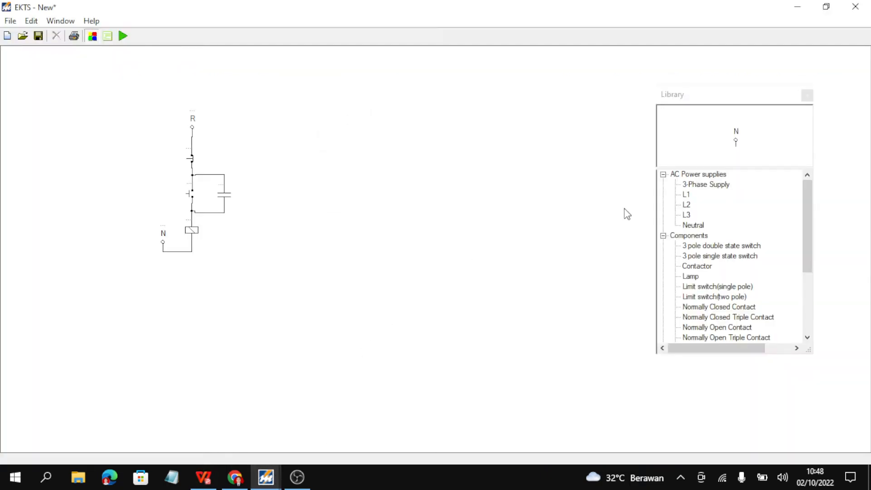
Add a 3-Phase Supply to the right of the control circuit and a Normally Open Triple Contact below it, rotated to vertical
double_click(706, 184)
left_click_drag(21, 74, 339, 137)
scroll(717, 253, "down", 1)
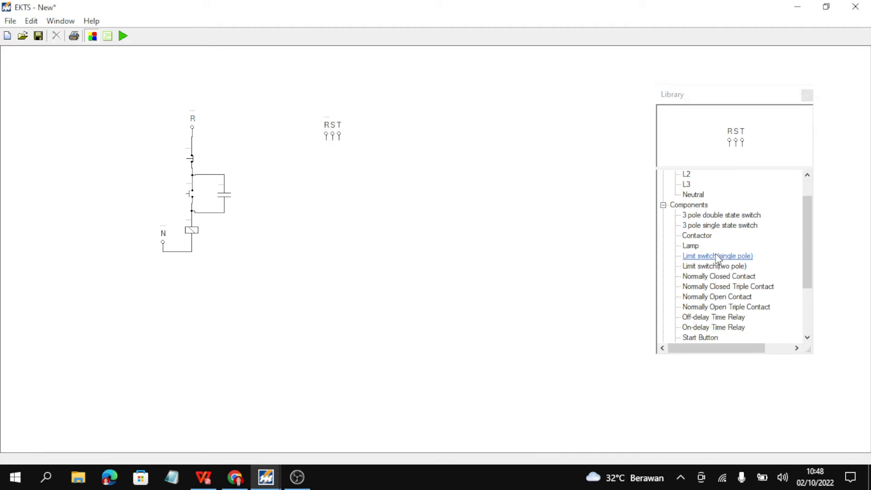
left_click(710, 310)
left_click_drag(12, 86, 334, 177)
right_click(299, 195)
mouse_move(359, 200)
left_click(413, 230)
left_click(367, 178)
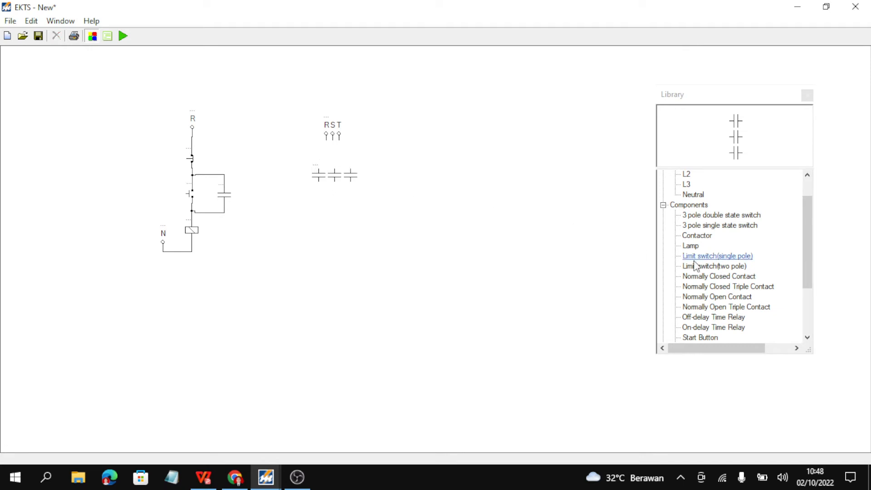
Add a Three Phase Induction Motor below the triple contact and wire R, S and T through the three contacts to its terminals
scroll(698, 266, "down", 3)
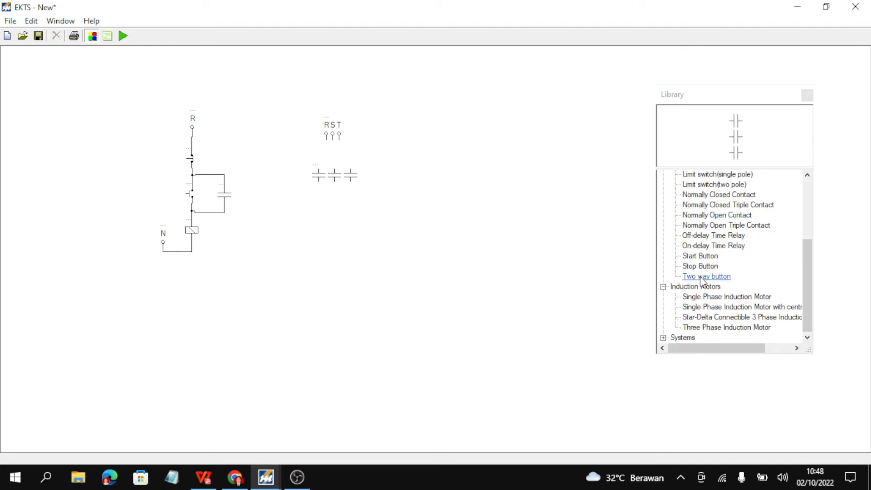
left_click_drag(704, 325, 332, 235)
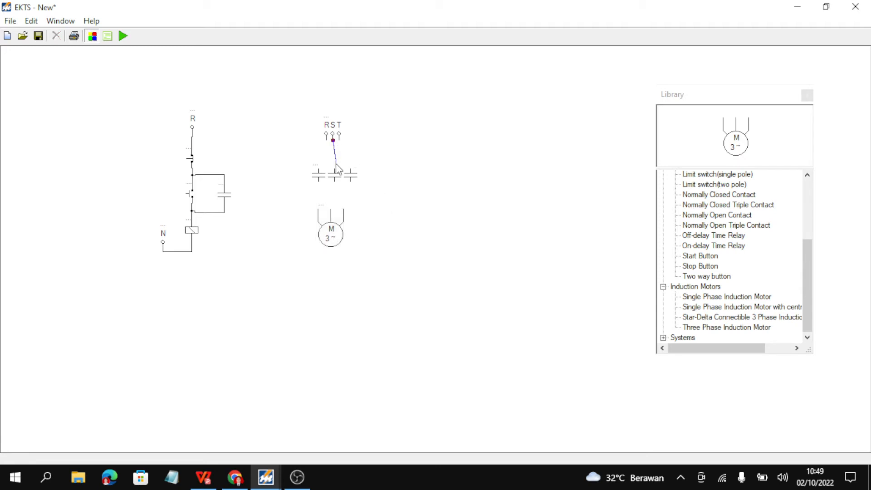
left_click_drag(337, 170, 335, 214)
mouse_move(339, 142)
left_mouse_down()
mouse_move(352, 171)
mouse_move(347, 207)
left_mouse_up()
left_click(357, 159)
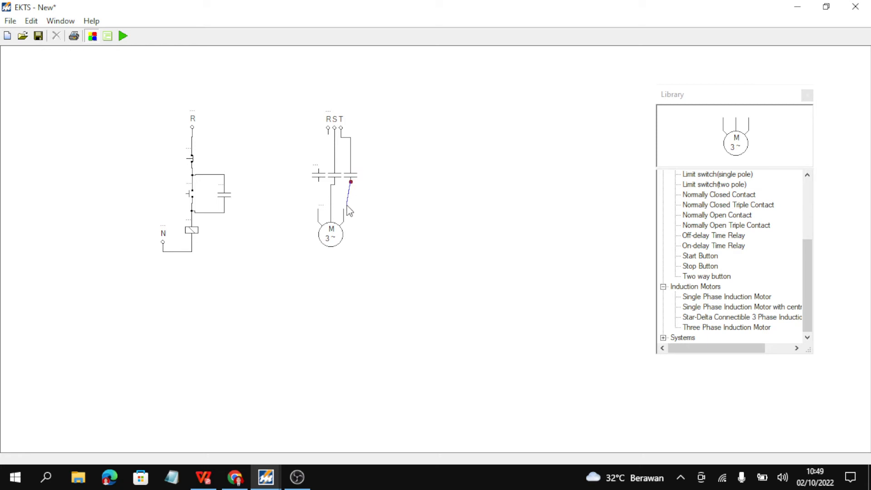
mouse_move(328, 134)
left_mouse_down()
mouse_move(317, 170)
mouse_move(321, 214)
left_mouse_up()
Label the contactor coil K1 and the Start Button START
double_click(190, 220)
type("K1")
left_click(210, 272)
double_click(191, 185)
type("ST")
type("ART")
key("Return")
Label the Stop Button STOP and the control circuit's R supply 1 FS
double_click(191, 157)
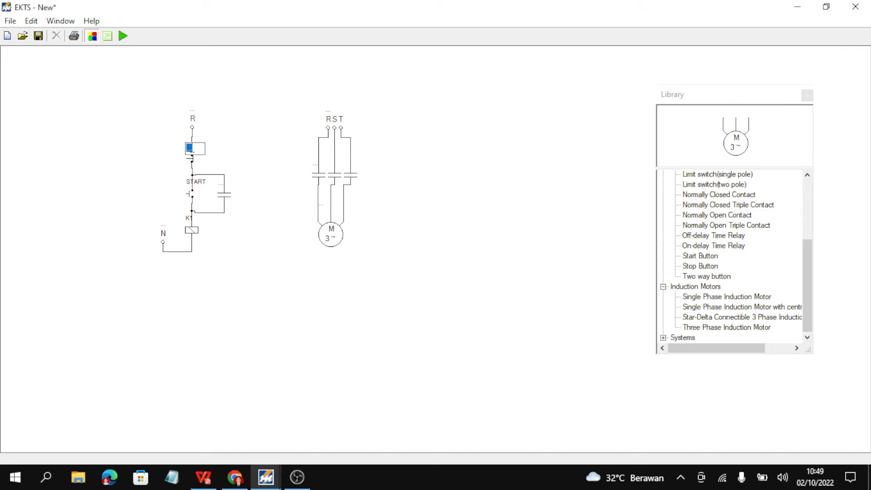
type("STOP")
key("Return")
double_click(193, 118)
type("1 FS")
key("Return")
Check the control circuit diagram in MODUL 2.pdf, and assign the normally open contact beside the Start Button to K1 in EKTS
left_click(203, 477)
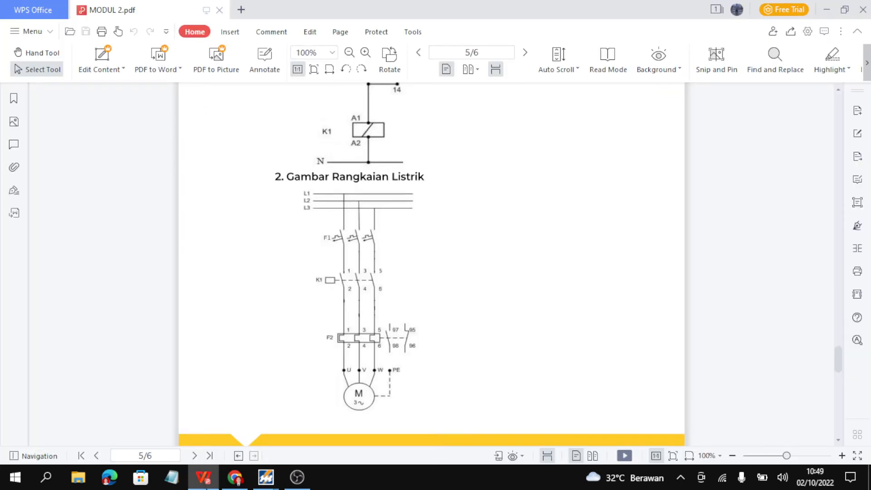
scroll(361, 274, "up", 5)
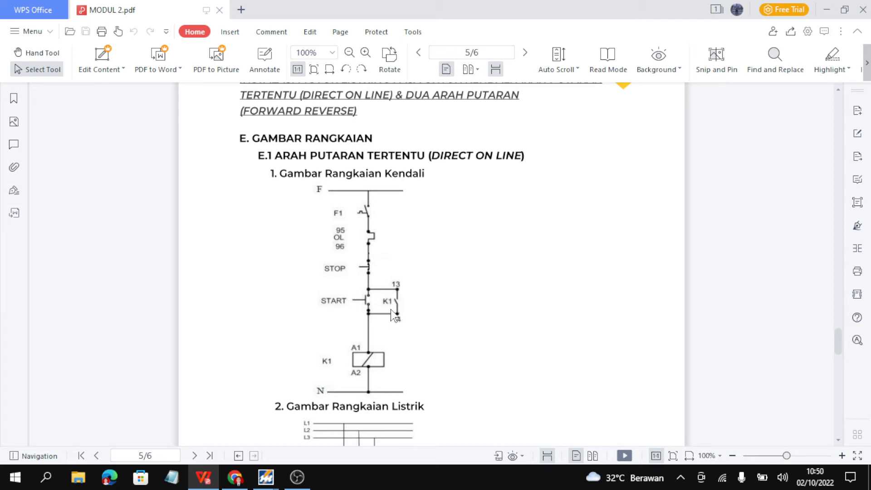
mouse_move(266, 477)
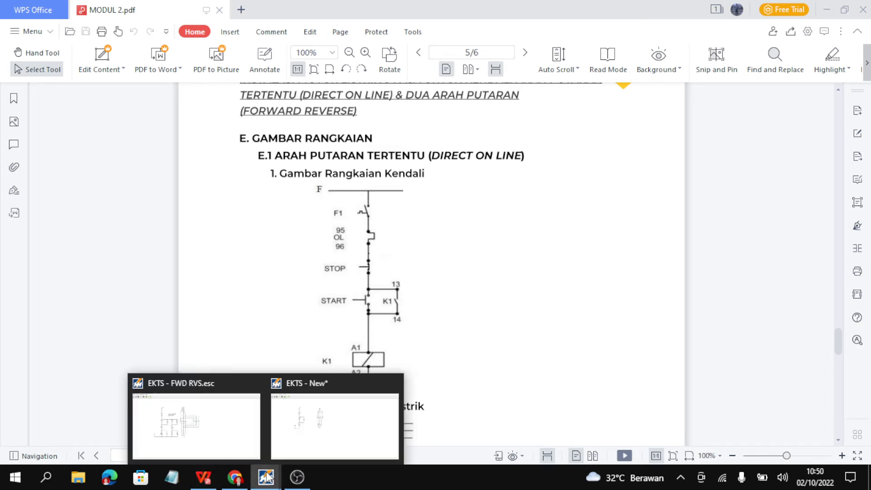
left_click(295, 414)
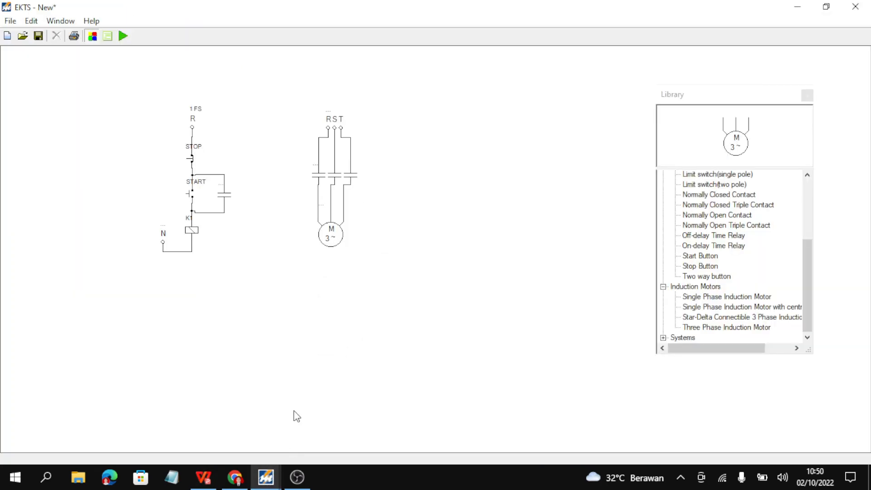
left_click(223, 188)
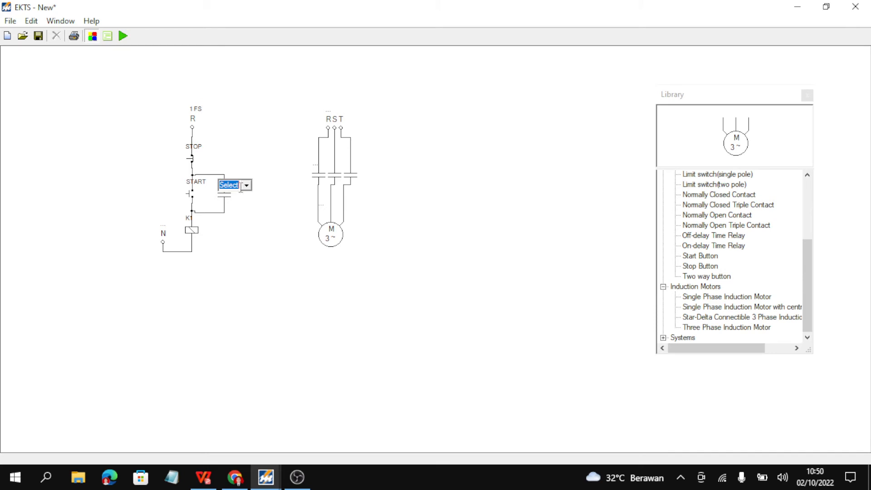
left_click(246, 185)
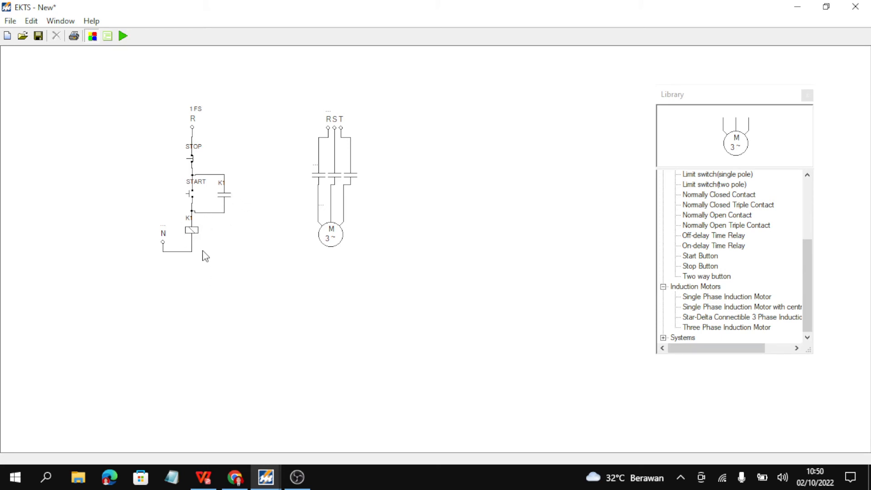
Assign the triple contact in the power circuit to contactor K1
double_click(326, 172)
left_click(341, 166)
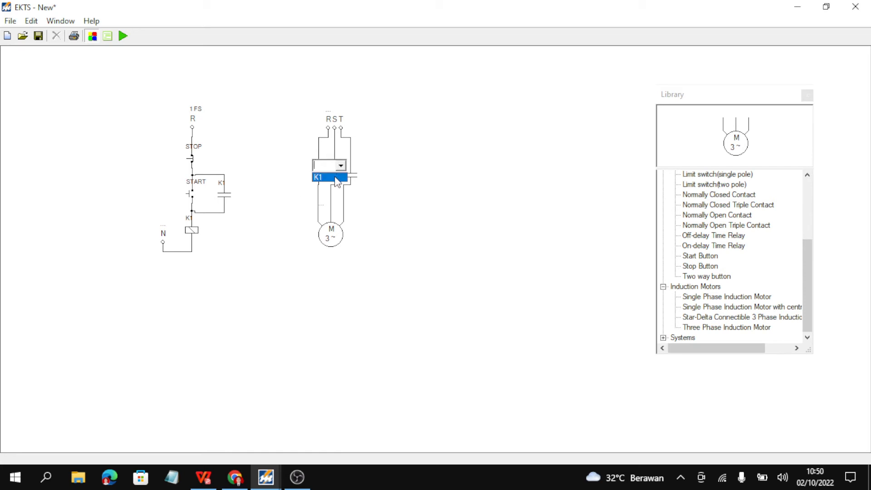
left_click(337, 178)
left_click(429, 154)
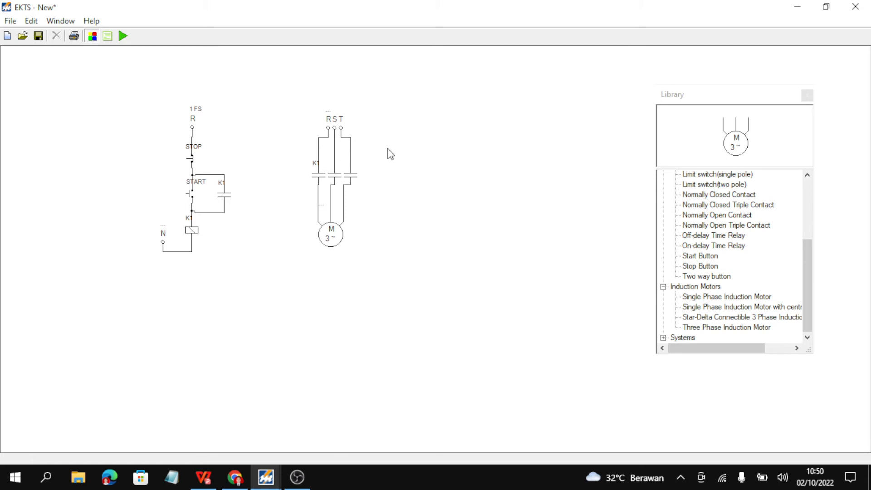
Add the description text "PRAKT. PMLDI MODUL 2" below and between the control and power circuits
left_click(32, 21)
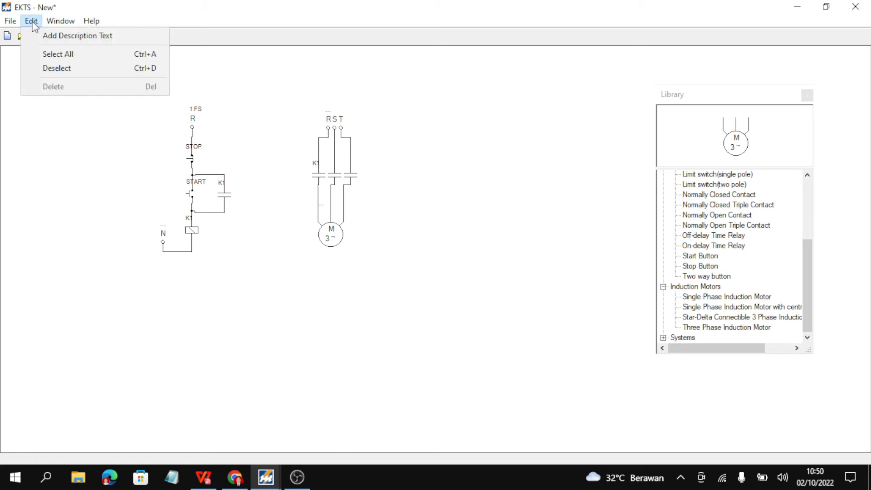
left_click(52, 34)
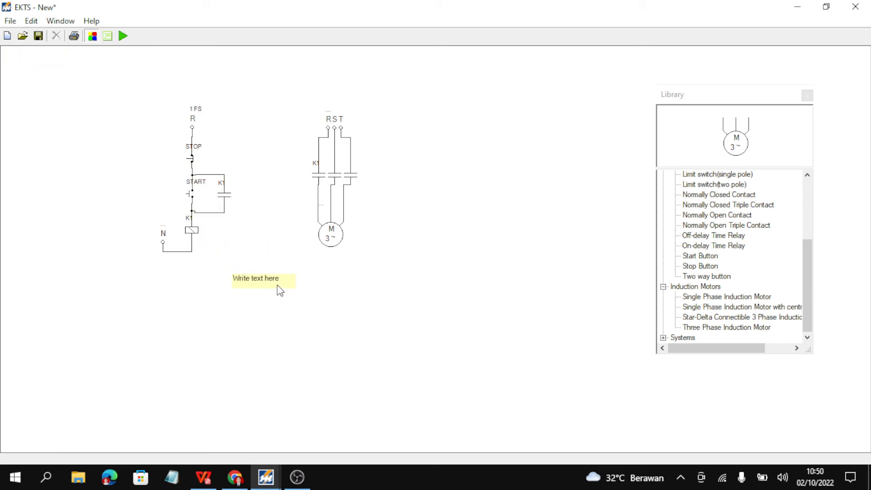
left_click(278, 284)
type("PRAKT. PMLDI MDOU")
left_click(298, 319)
Simulate the Direct On Line circuit, operating START and then STOP, and compare it with the control diagram in MODUL 2.pdf
left_click(124, 36)
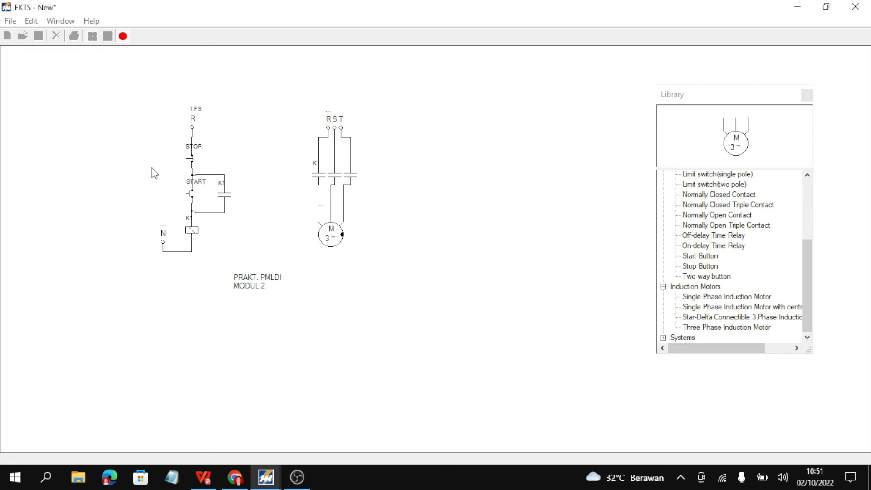
left_click(191, 195)
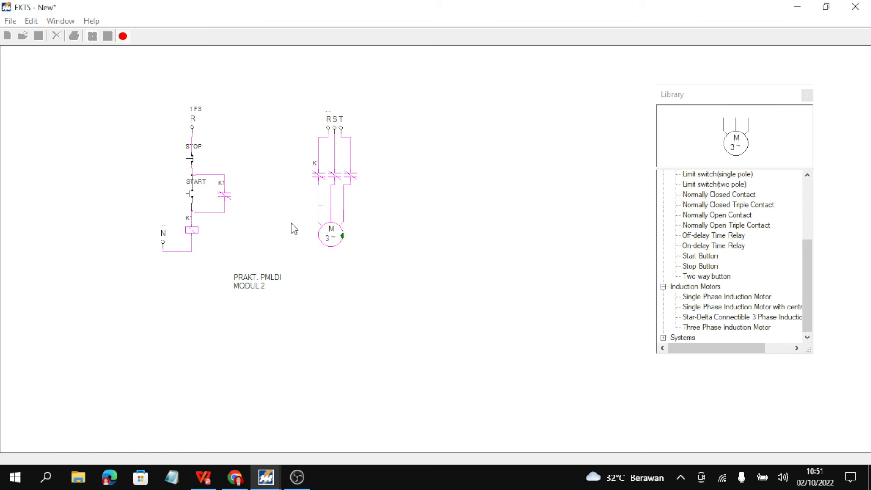
left_click(203, 478)
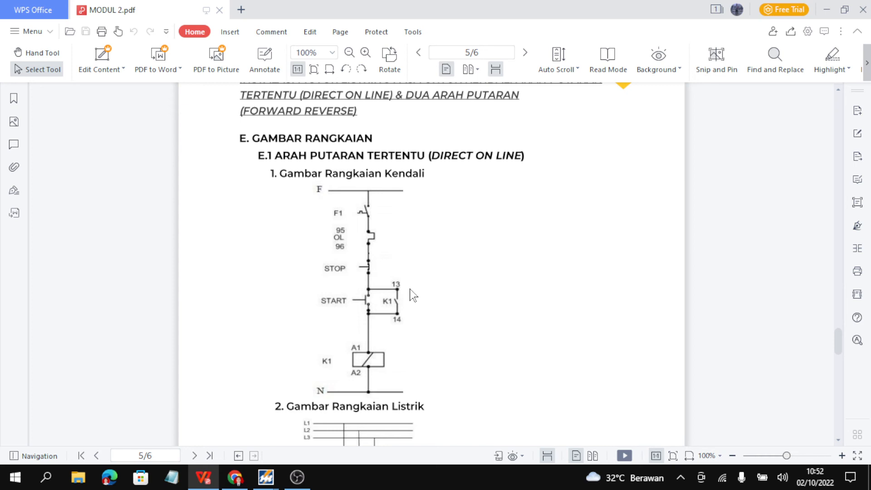
left_click(264, 476)
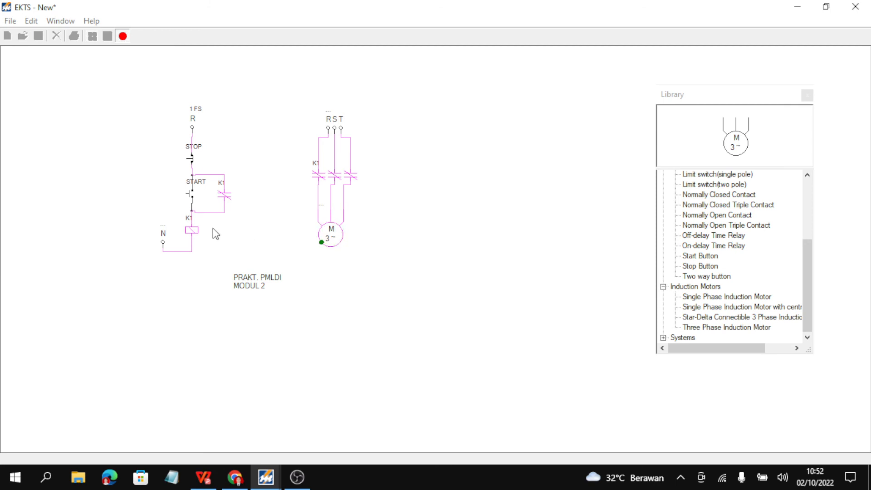
left_click(194, 165)
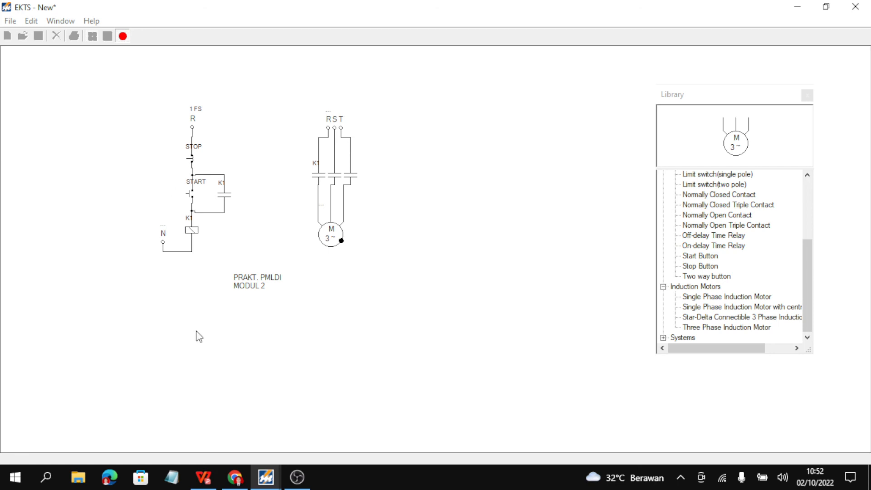
Switch to the FWD RVS.esc drawing and simulate it, operating FWD and then REV to test the interlock
mouse_move(265, 482)
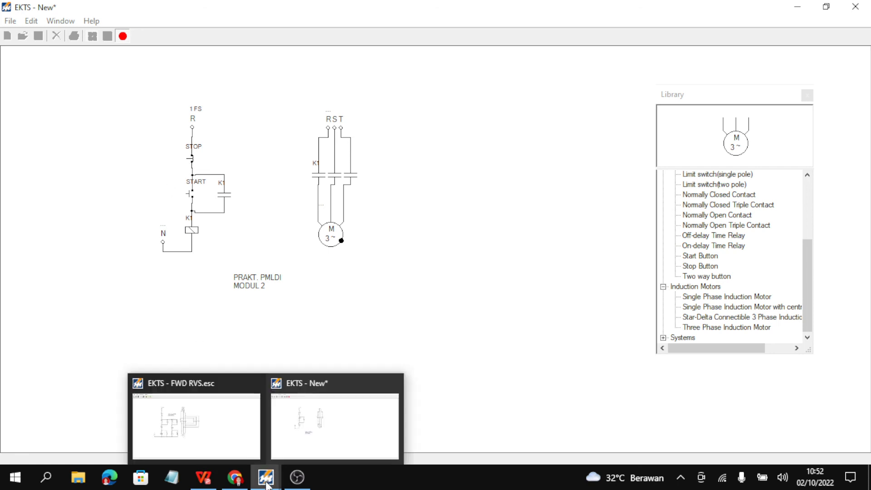
left_click(201, 428)
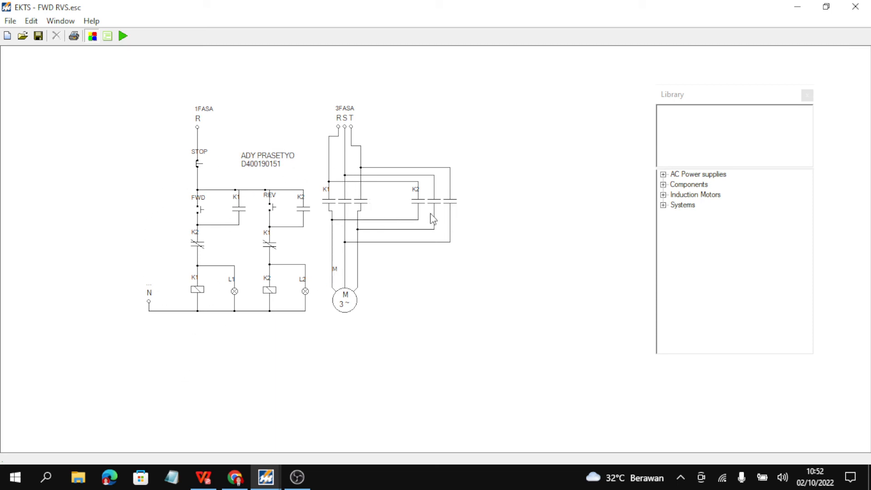
left_click(123, 36)
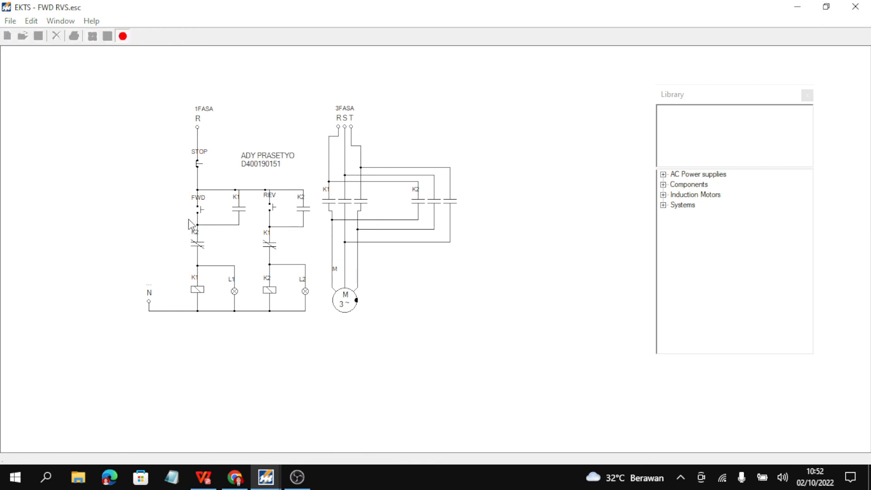
left_click(199, 212)
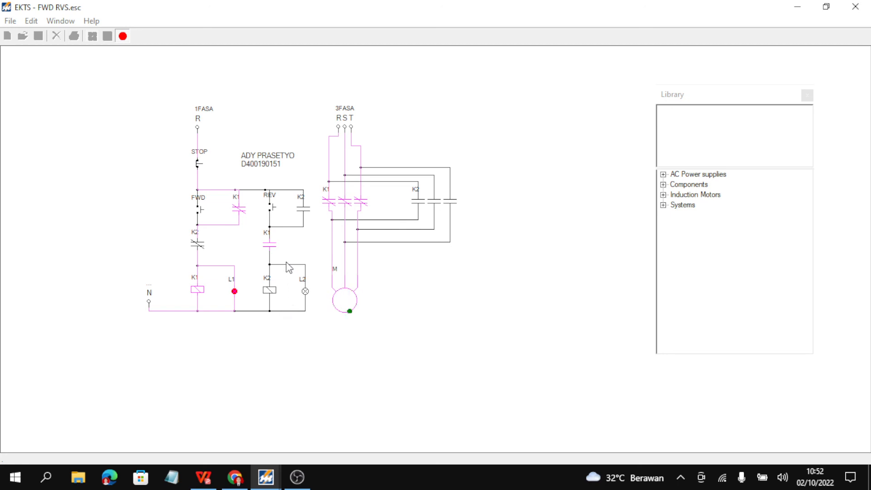
left_click(273, 214)
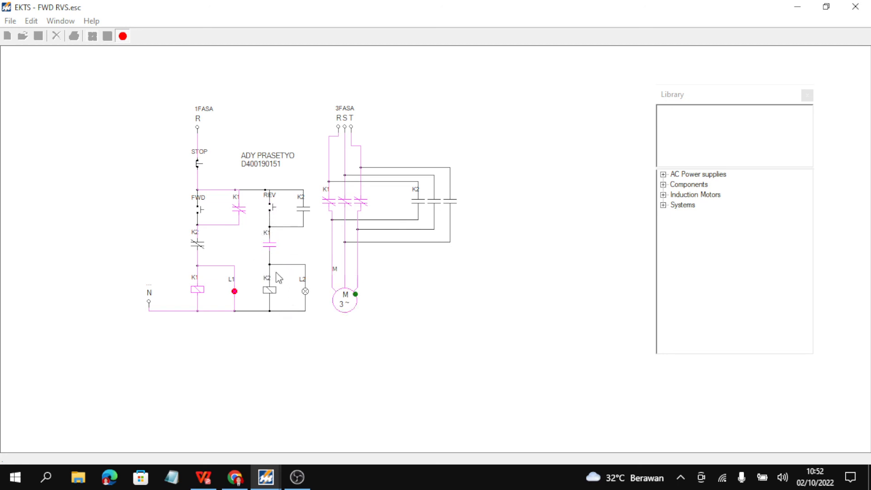